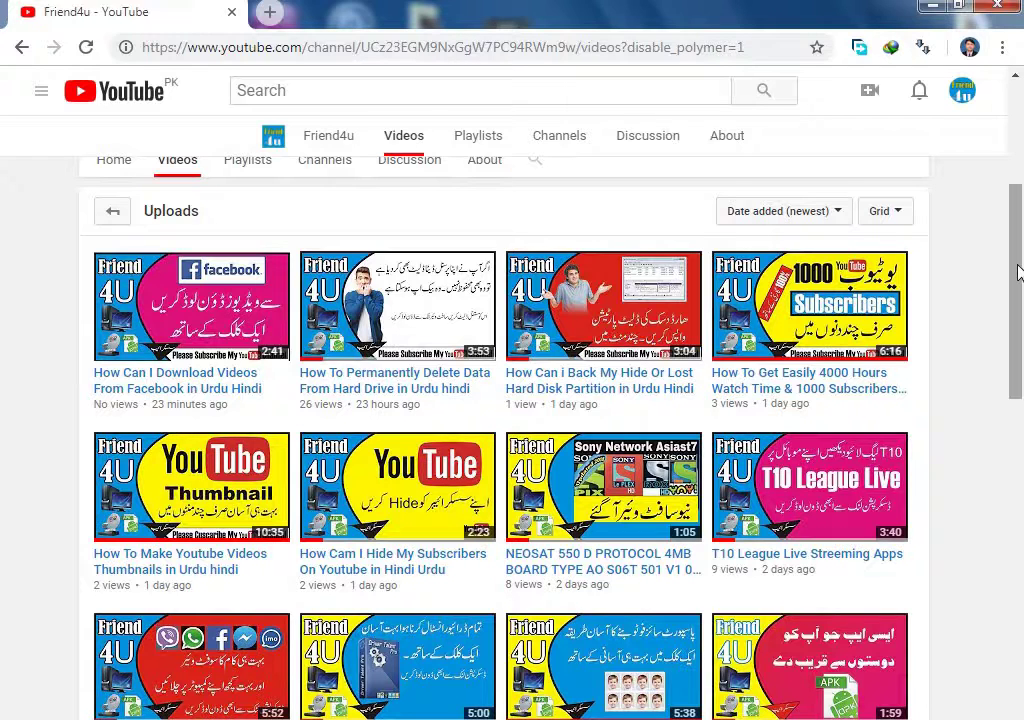
# Step: Look through the uploaded videos on the Friend4u channel's videos page
pyautogui.moveTo(1018, 272); pyautogui.dragTo(1018, 286)
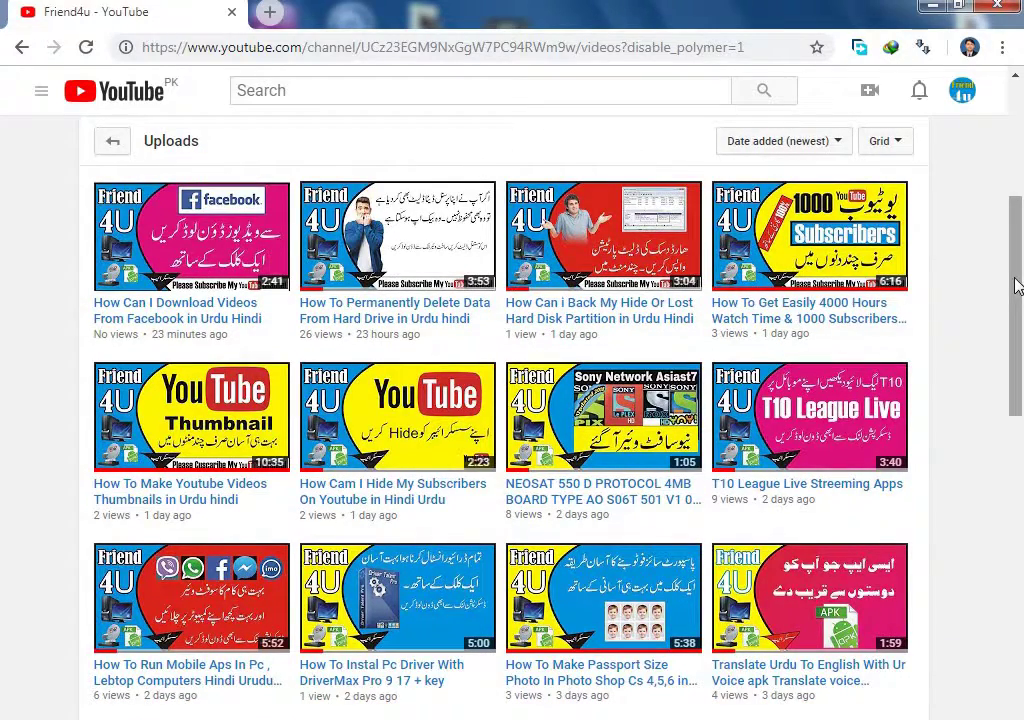
pyautogui.moveTo(1018, 286); pyautogui.dragTo(1017, 344)
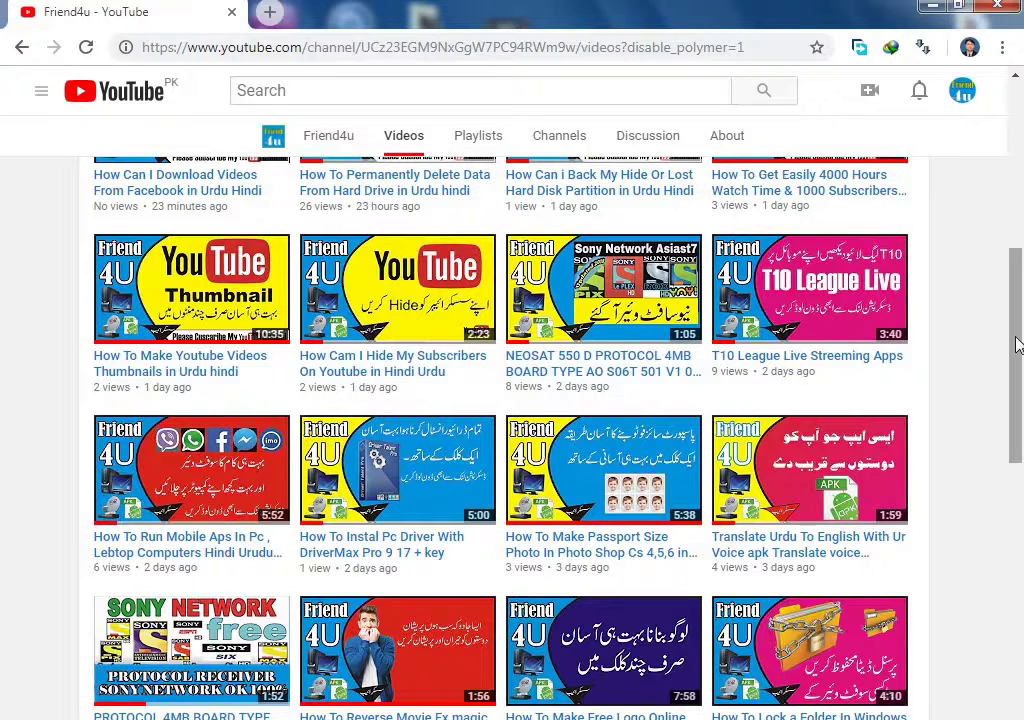
pyautogui.moveTo(1018, 326); pyautogui.dragTo(1019, 356)
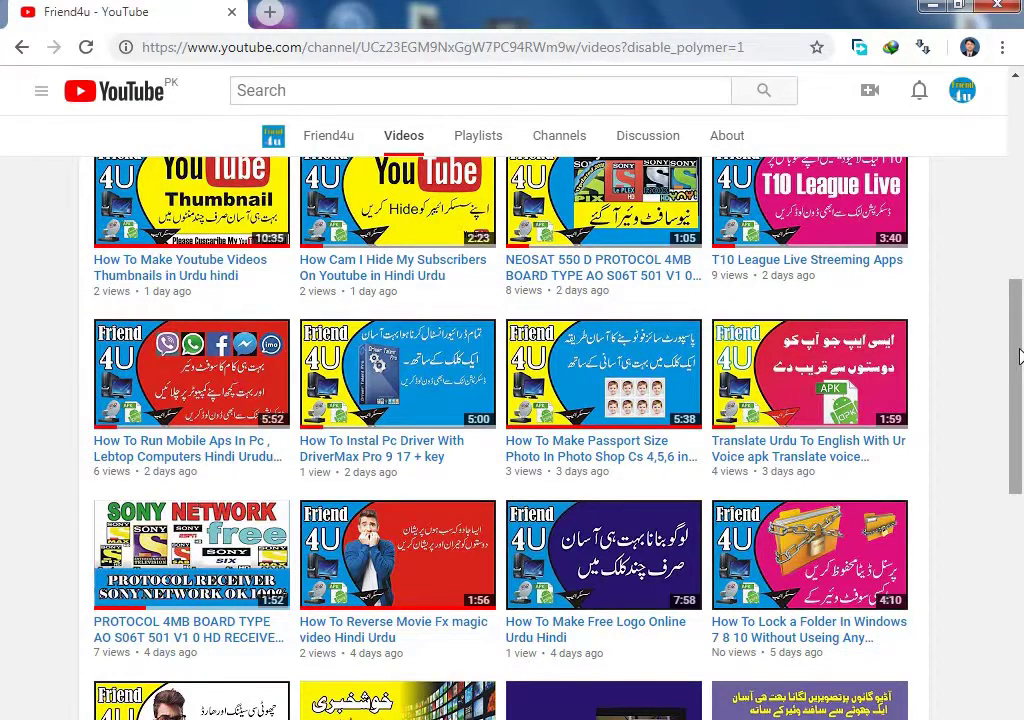
pyautogui.moveTo(1019, 356); pyautogui.dragTo(1018, 132)
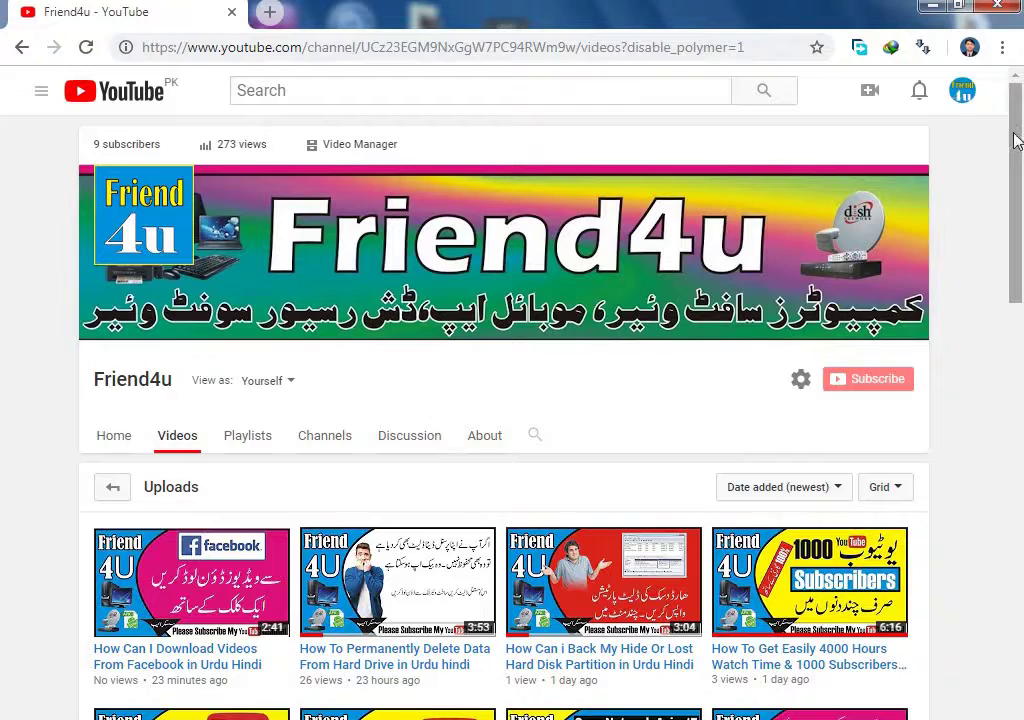
pyautogui.moveTo(1019, 144); pyautogui.dragTo(1021, 213)
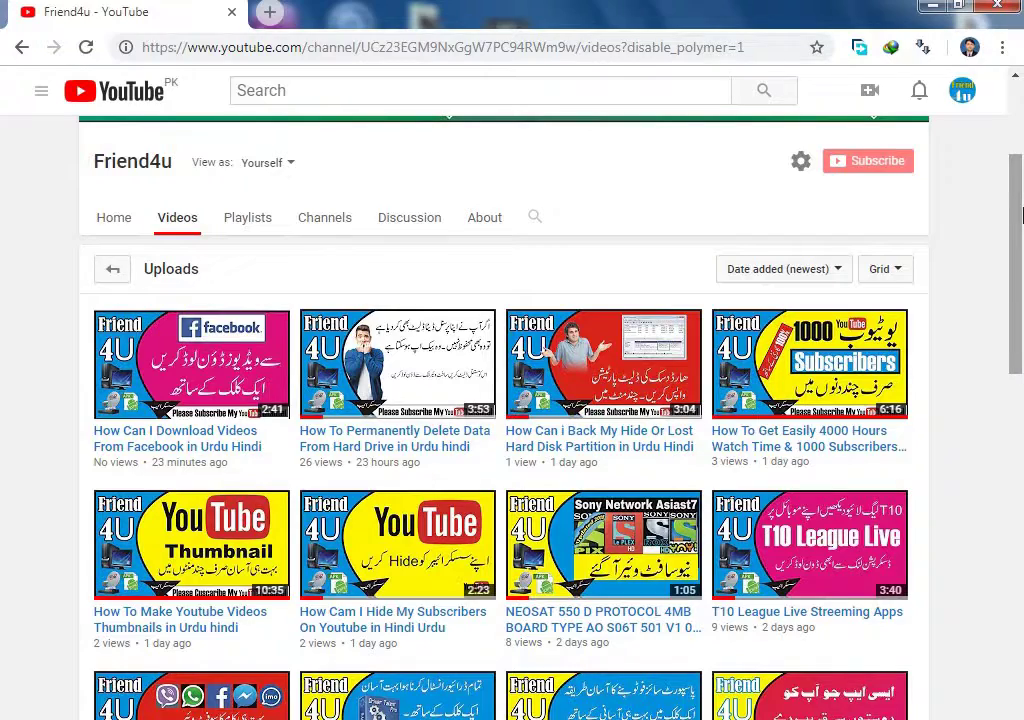
# Step: Minimize the browser and launch CCleaner from the desktop, repositioning its window on the screen
pyautogui.click(935, 8)
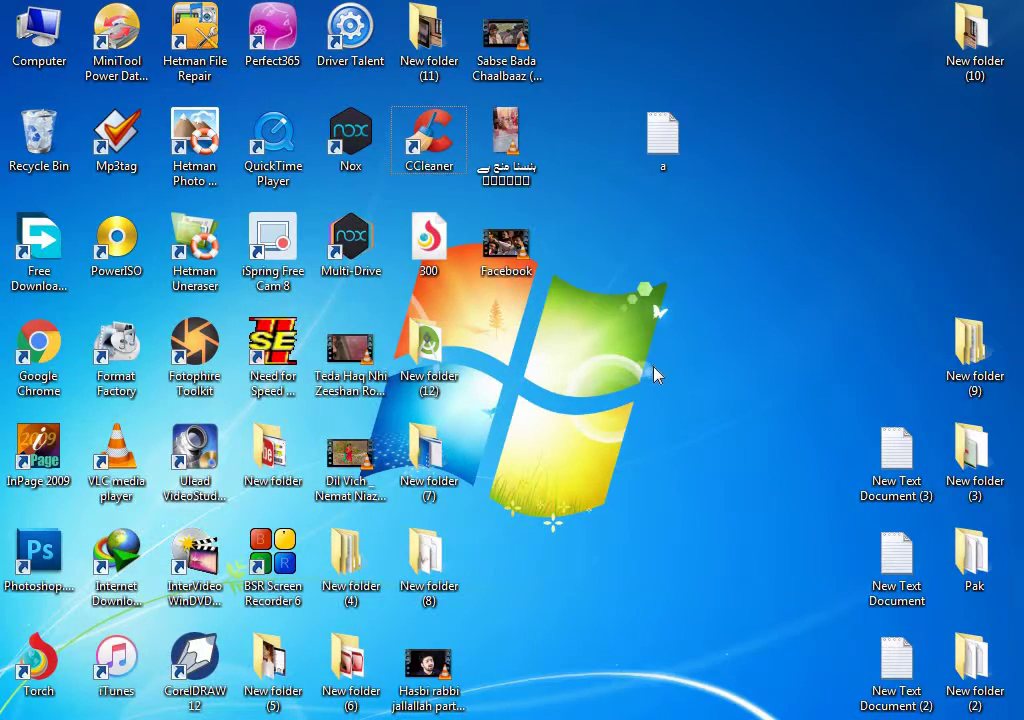
pyautogui.doubleClick(429, 140)
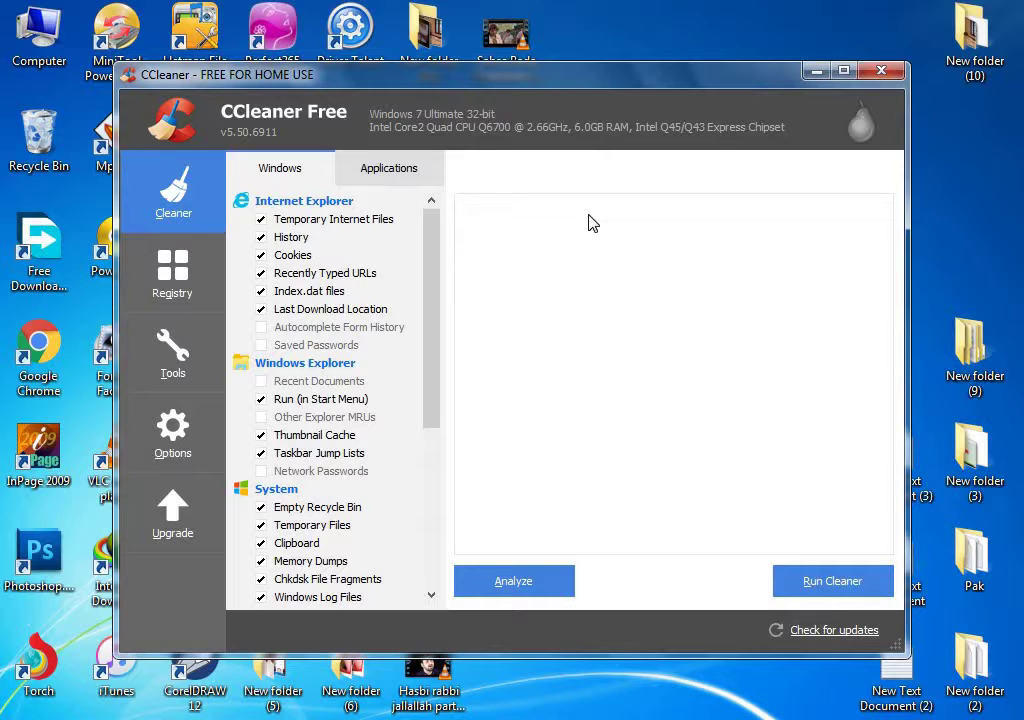
pyautogui.moveTo(510, 82); pyautogui.dragTo(545, 64)
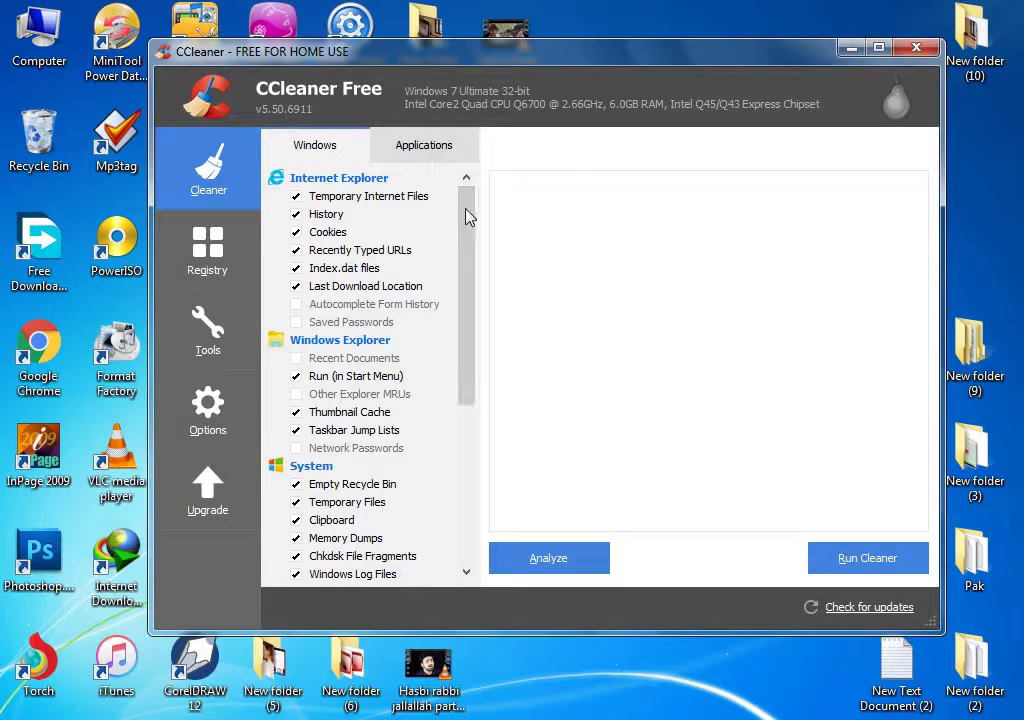
# Step: Review the Cleaner's lists of Windows and Applications items to see which are selected for cleaning
pyautogui.scroll(-1, 473, 249)
pyautogui.scroll(1, 472, 197)
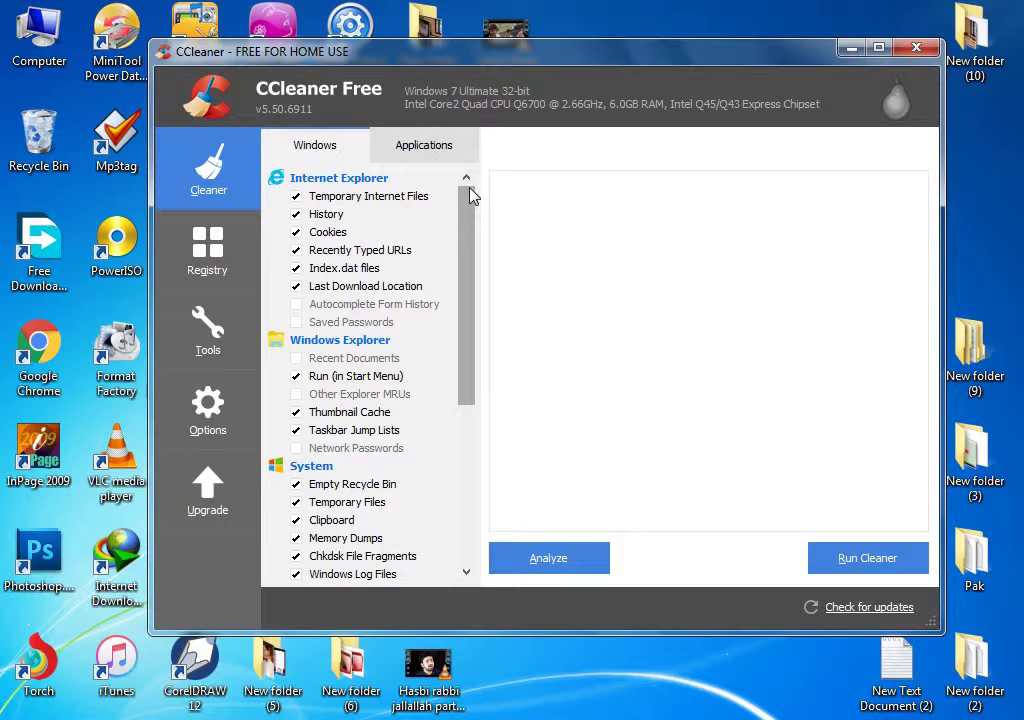
pyautogui.moveTo(473, 197)
pyautogui.mouseDown()
pyautogui.moveTo(471, 233)
pyautogui.moveTo(470, 185)
pyautogui.mouseUp()
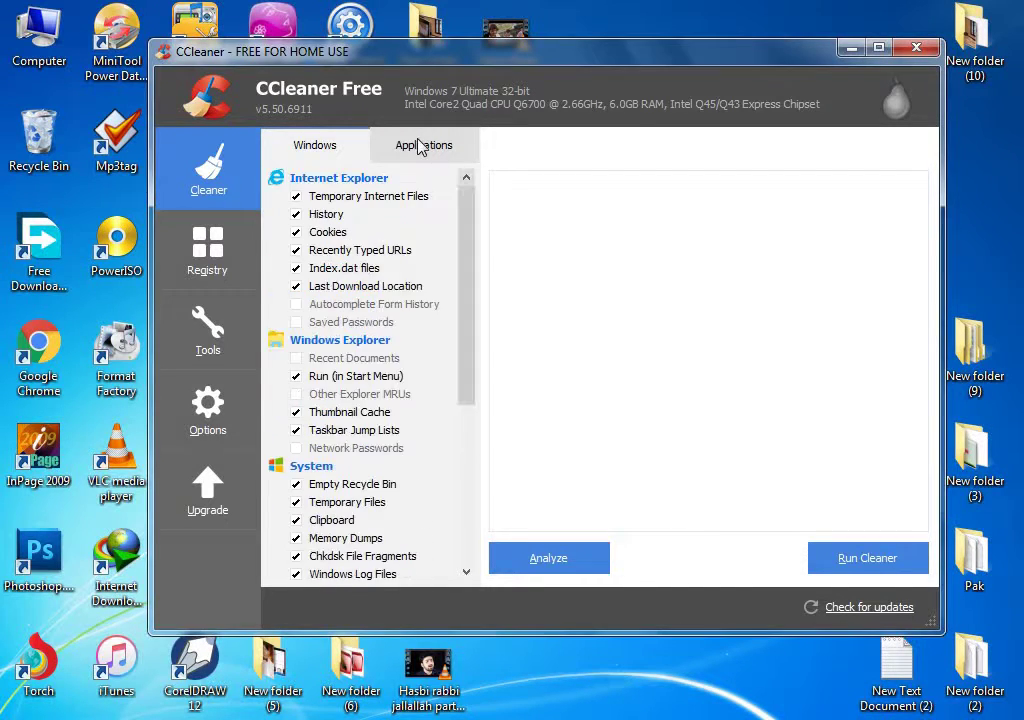
pyautogui.click(420, 145)
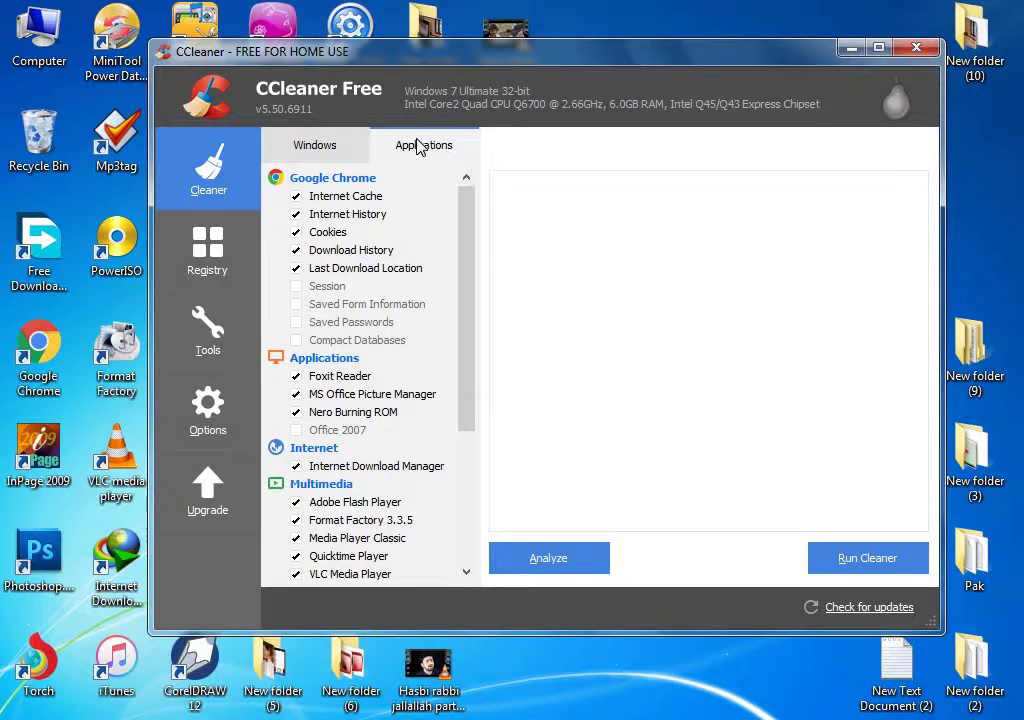
pyautogui.scroll(-1, 473, 250)
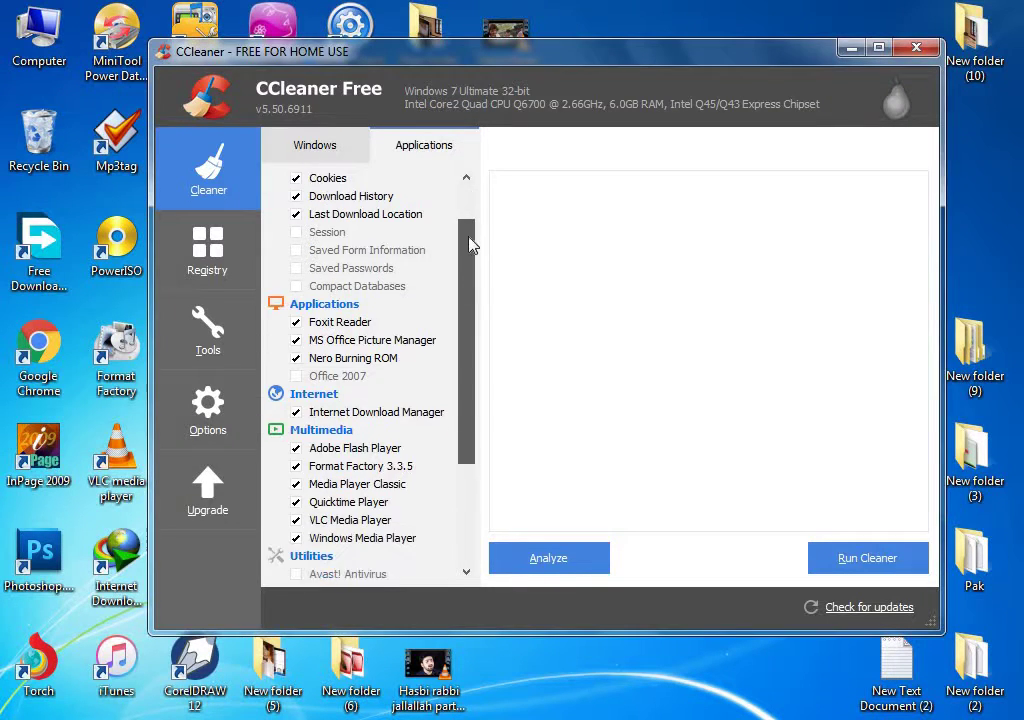
pyautogui.moveTo(471, 245); pyautogui.dragTo(478, 446)
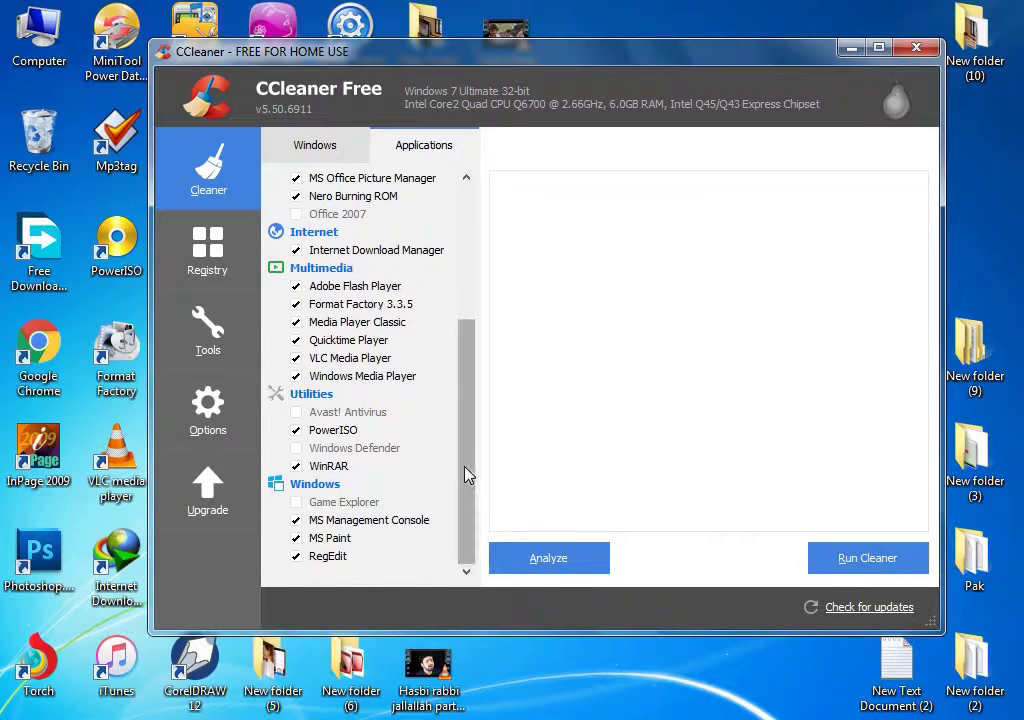
pyautogui.scroll(4, 476, 330)
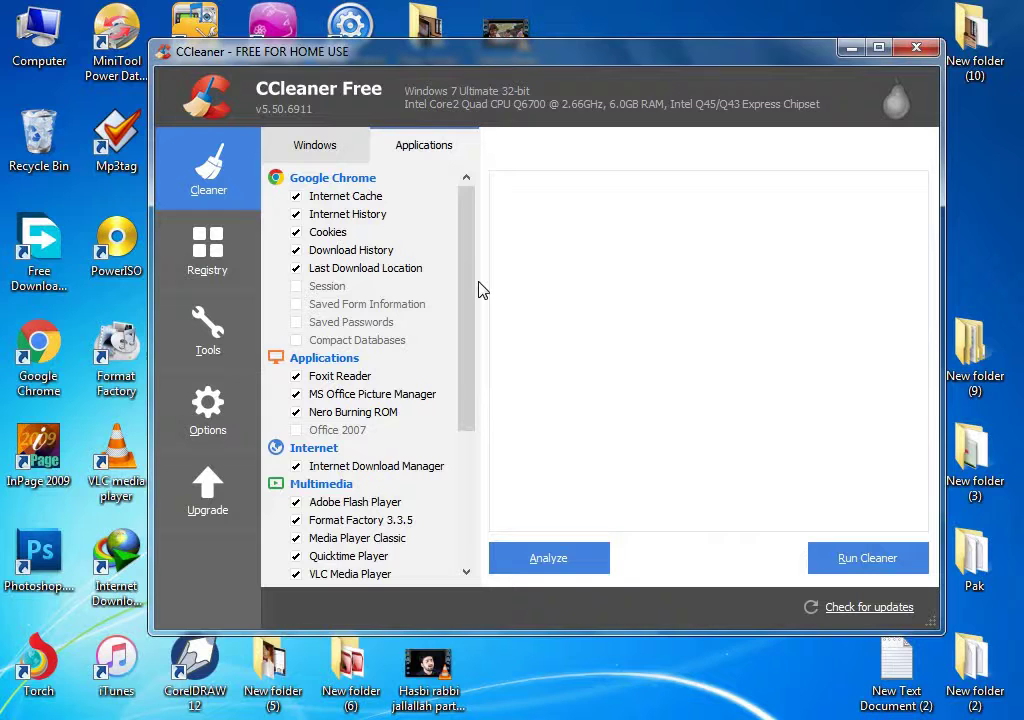
pyautogui.click(332, 152)
pyautogui.click(411, 155)
pyautogui.click(327, 155)
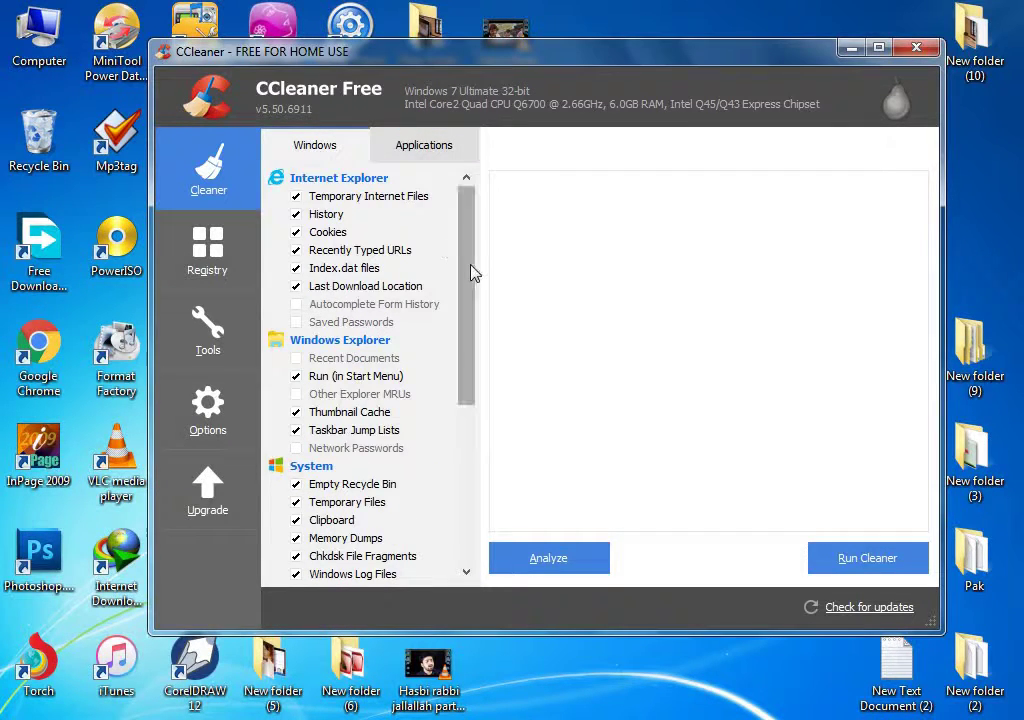
pyautogui.moveTo(474, 273)
pyautogui.mouseDown()
pyautogui.moveTo(471, 475)
pyautogui.moveTo(480, 263)
pyautogui.mouseUp()
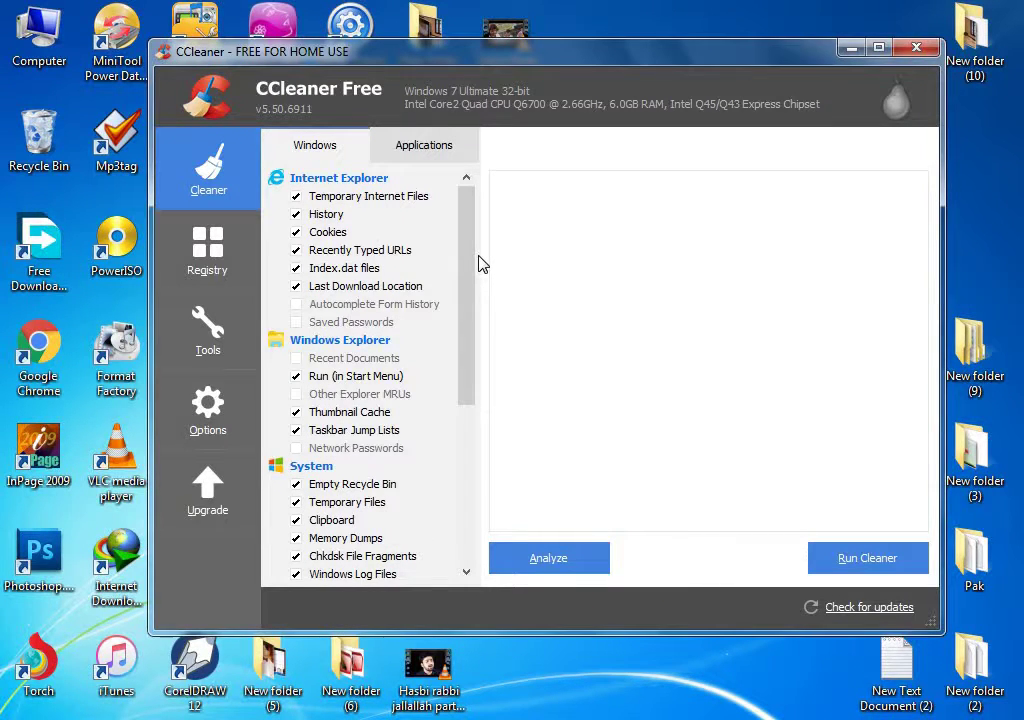
# Step: Scan the registry for issues with all categories selected and look through the whole list of problems
pyautogui.click(199, 242)
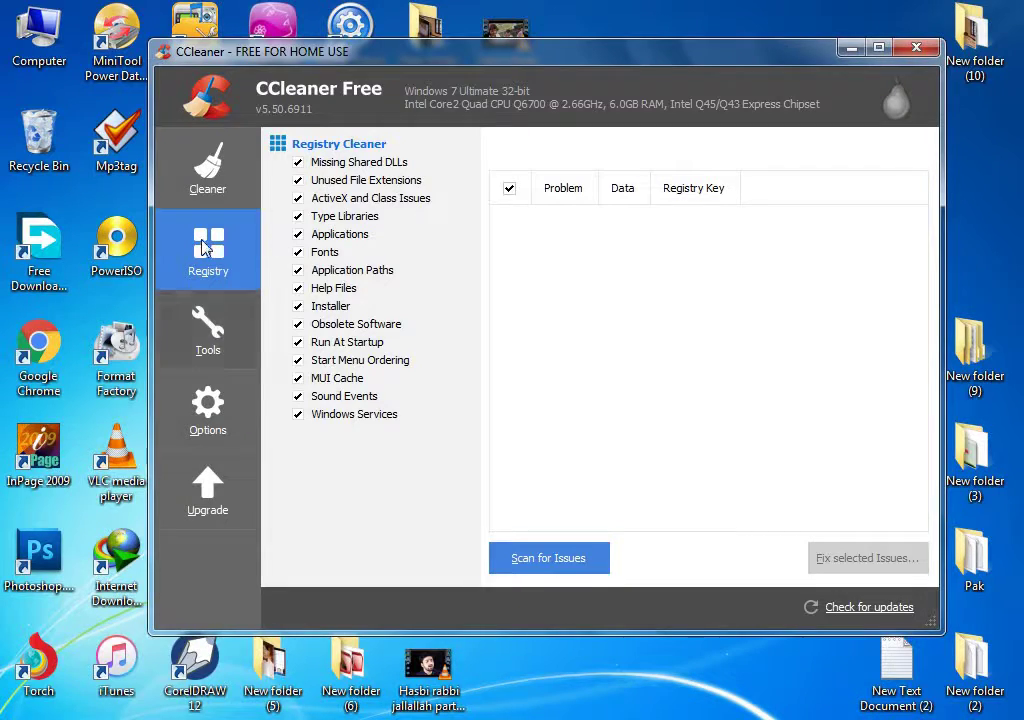
pyautogui.click(549, 564)
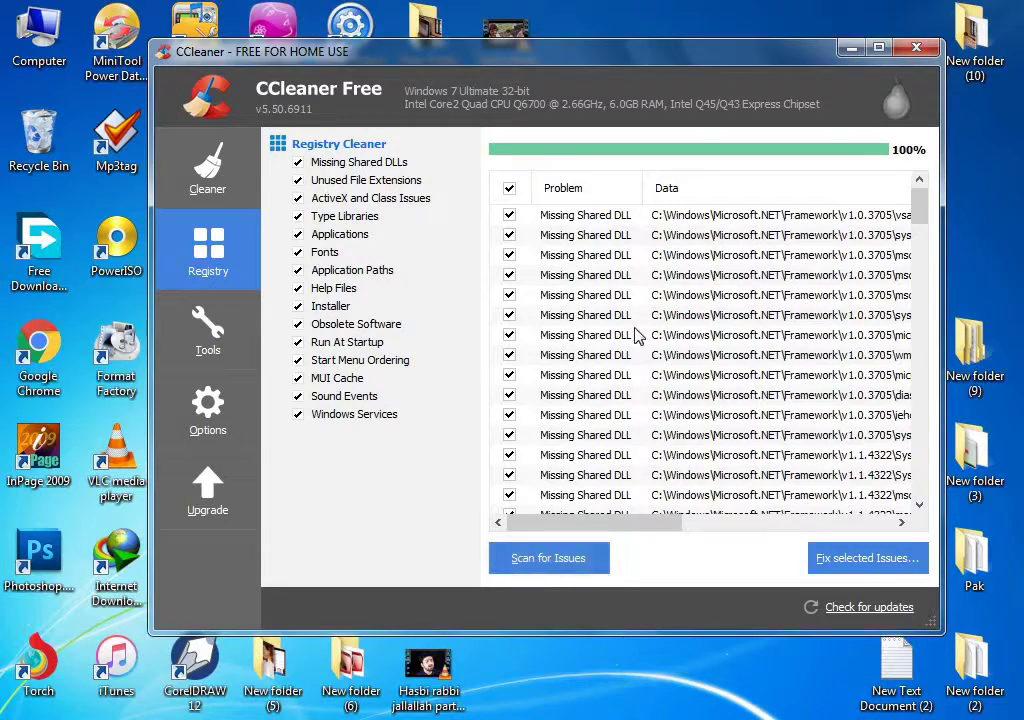
pyautogui.scroll(-4, 921, 267)
pyautogui.scroll(-4, 715, 265)
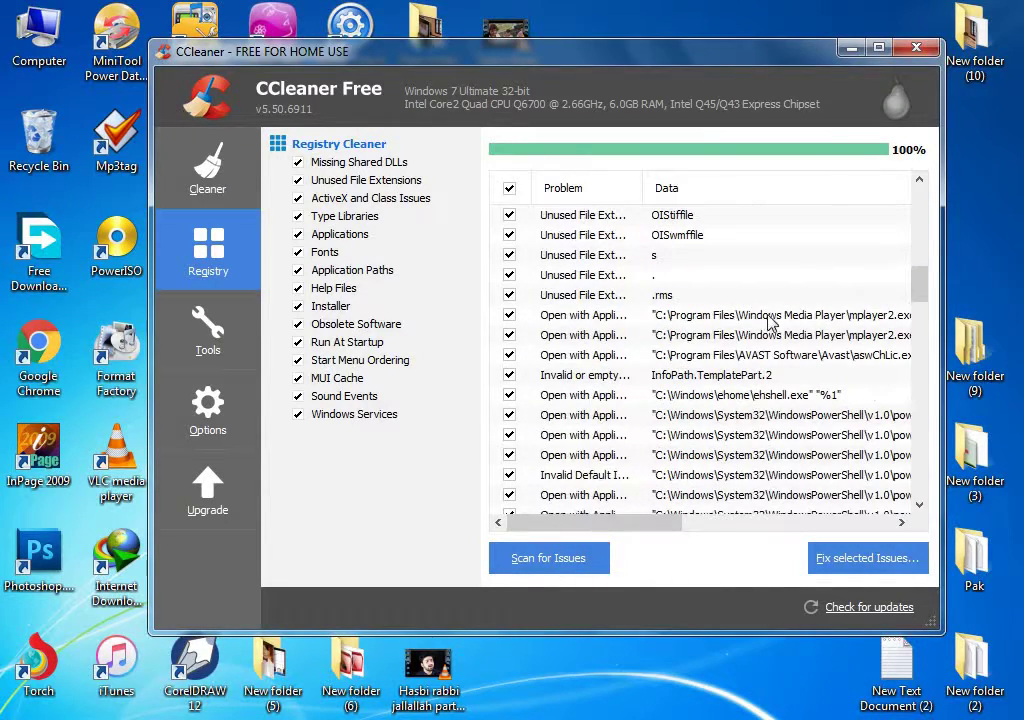
pyautogui.scroll(-9, 679, 329)
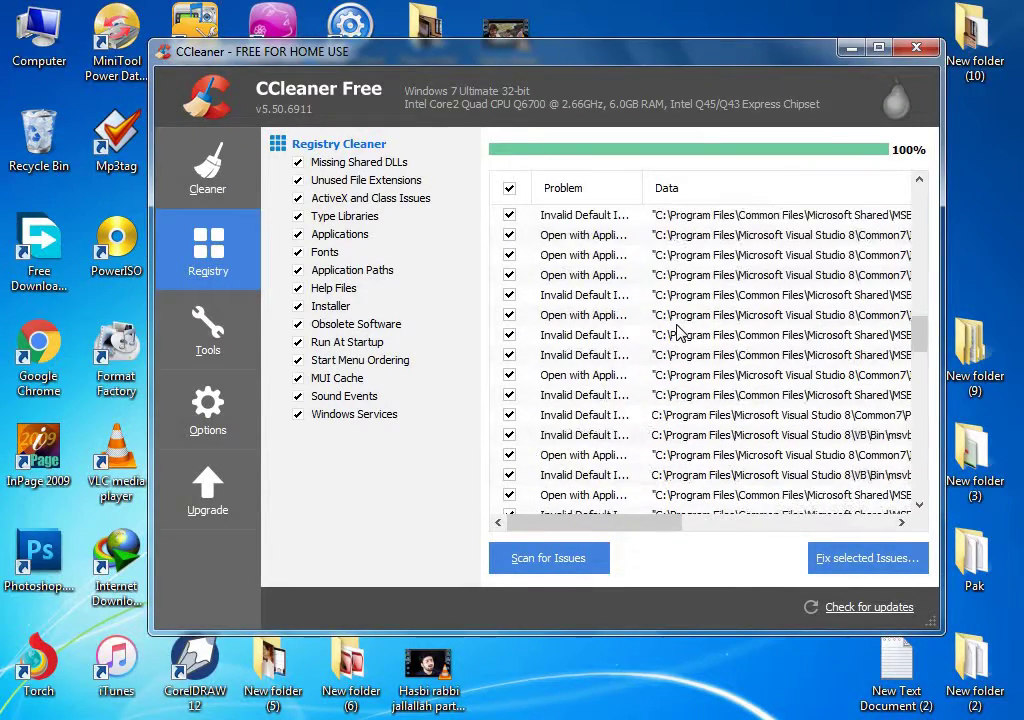
pyautogui.scroll(-12, 679, 331)
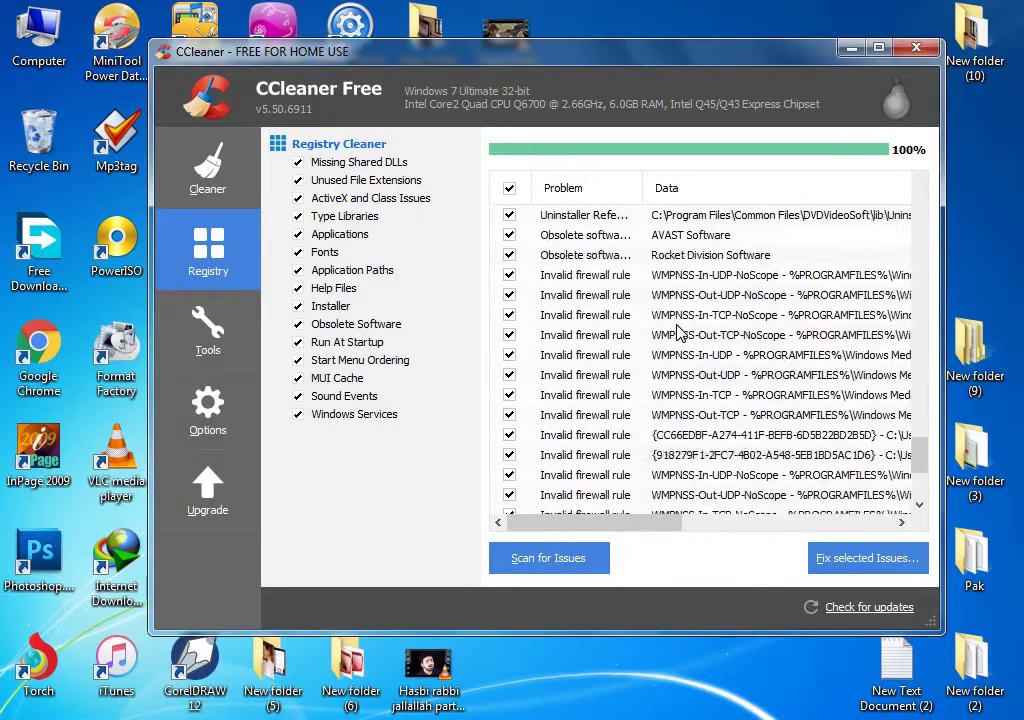
pyautogui.scroll(-4, 679, 331)
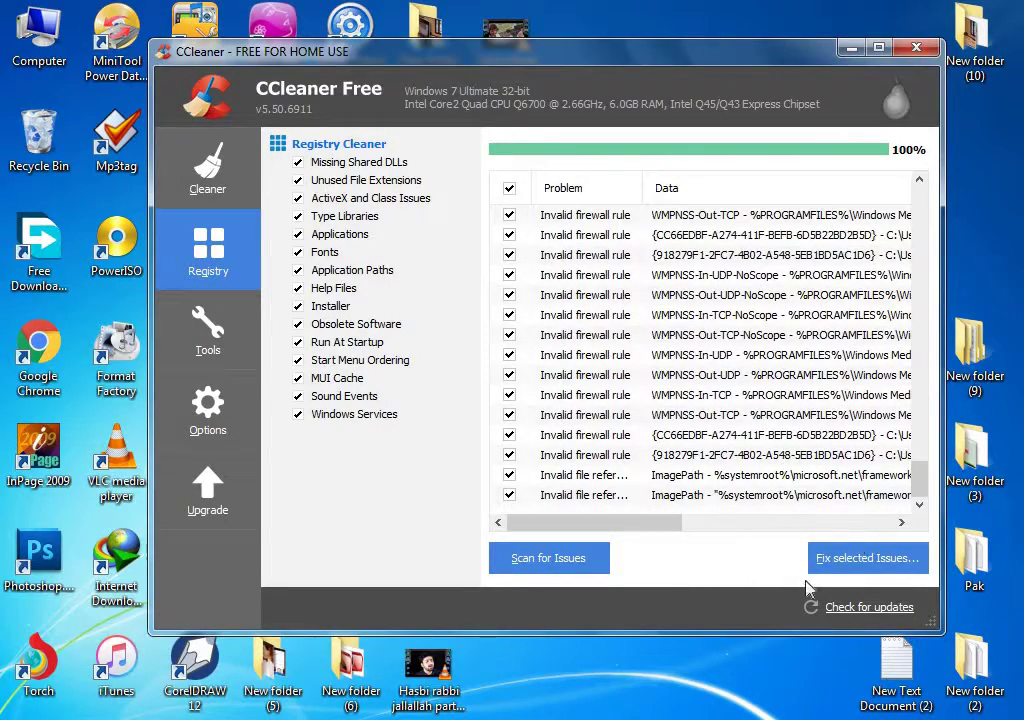
# Step: Fix all selected registry issues without backing up the registry, and close the fix dialog
pyautogui.click(868, 558)
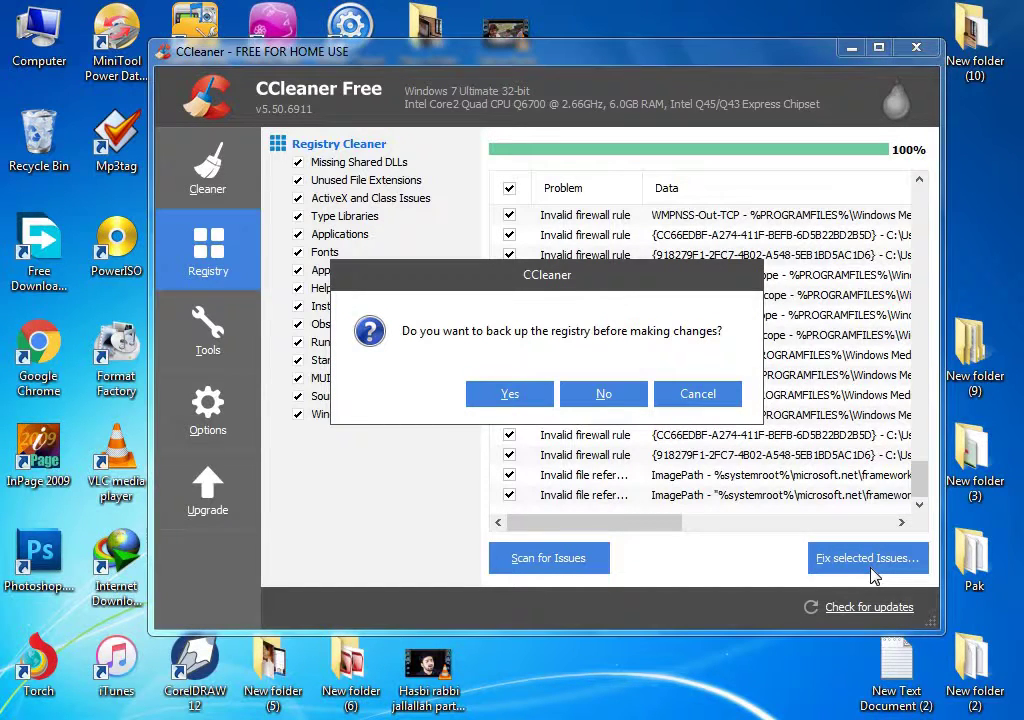
pyautogui.click(600, 394)
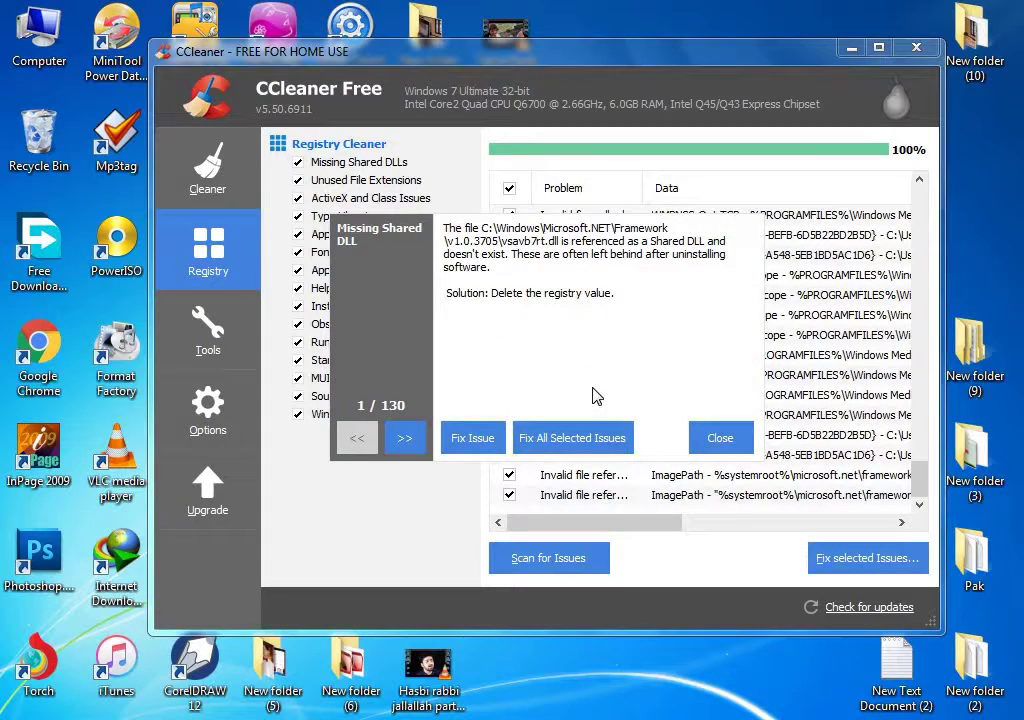
pyautogui.click(575, 438)
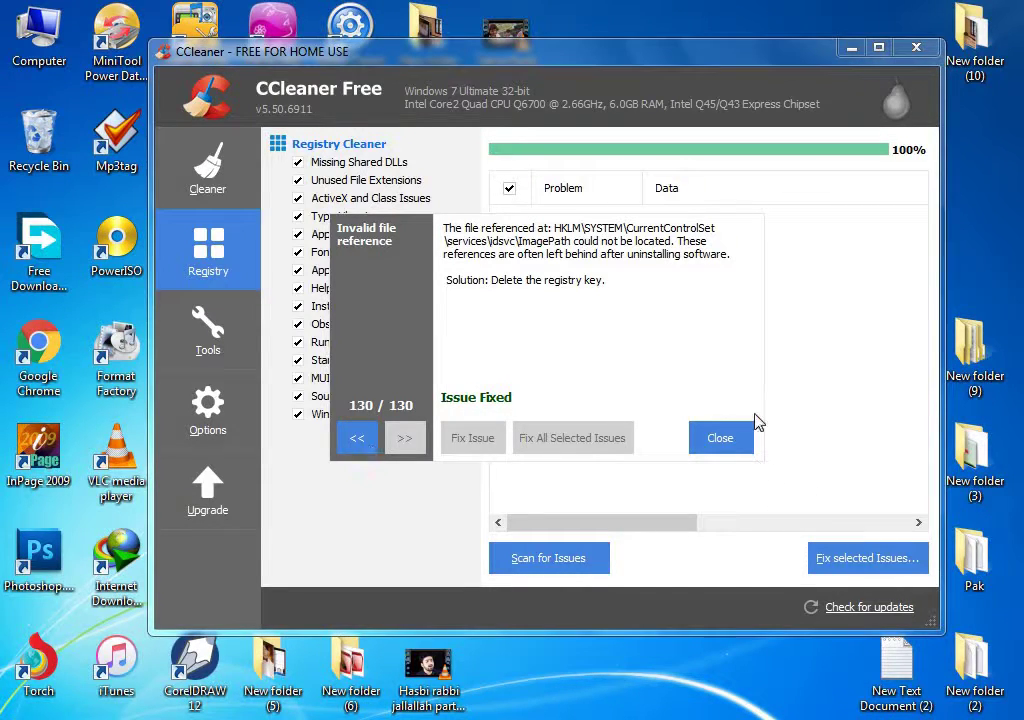
pyautogui.click(720, 438)
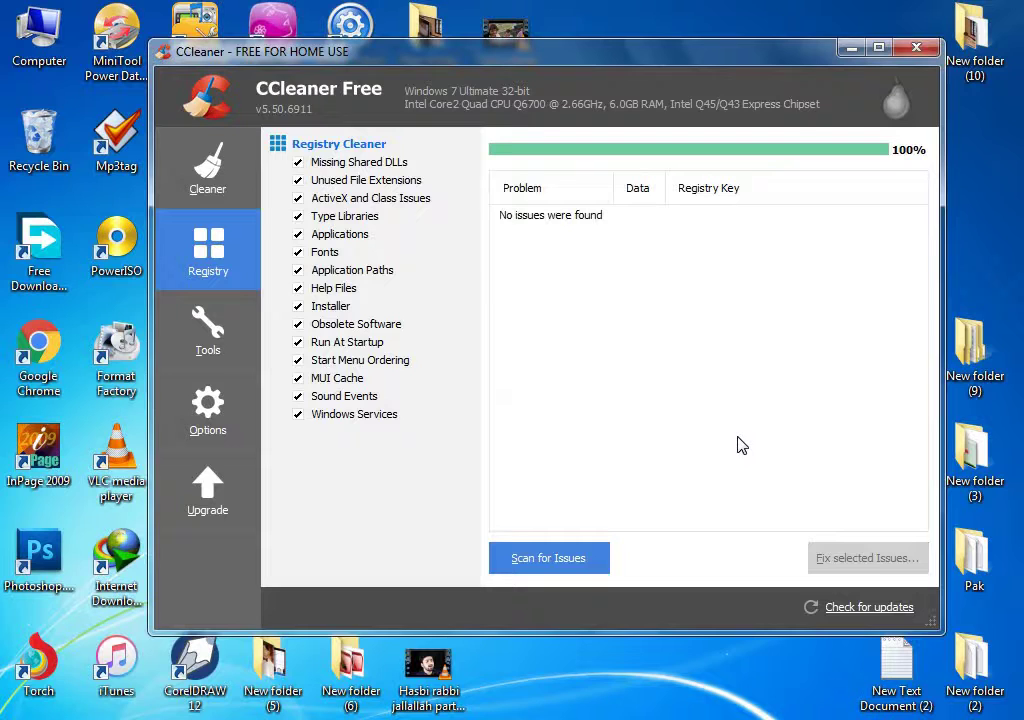
# Step: Rescan the registry and fix all remaining issues without a backup, checking with one more scan
pyautogui.click(549, 560)
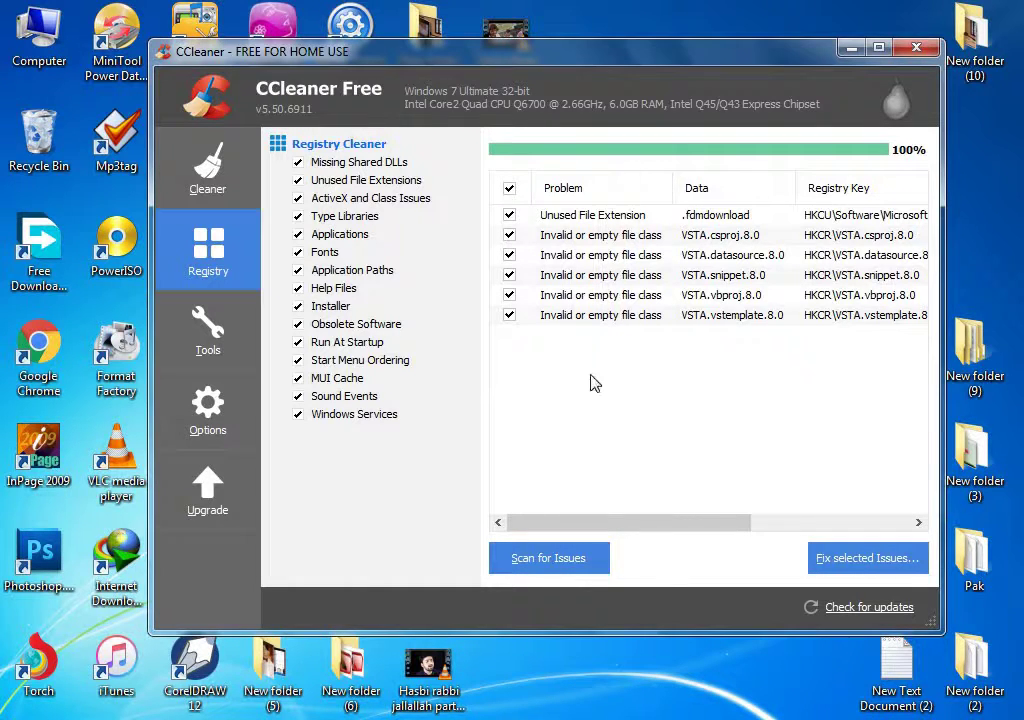
pyautogui.click(864, 566)
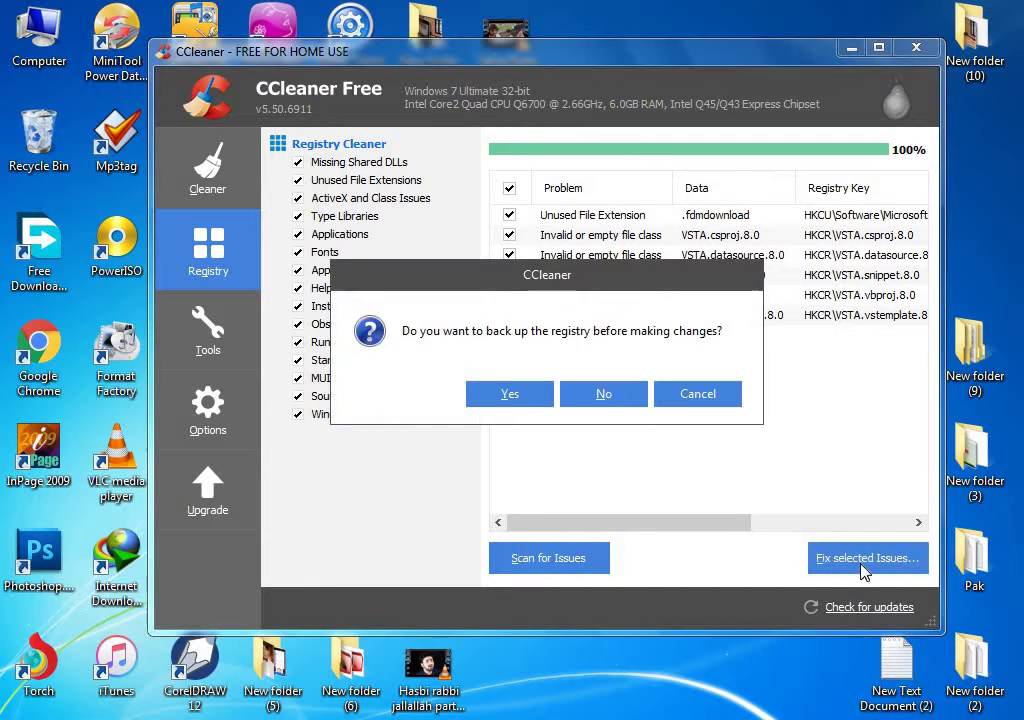
pyautogui.click(617, 402)
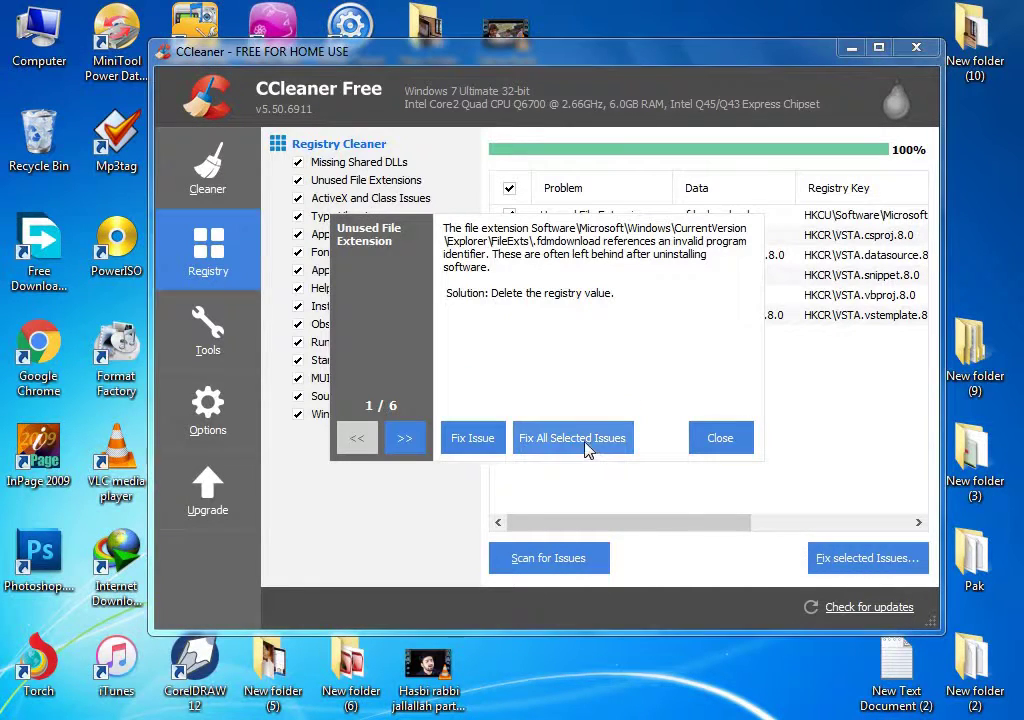
pyautogui.click(582, 448)
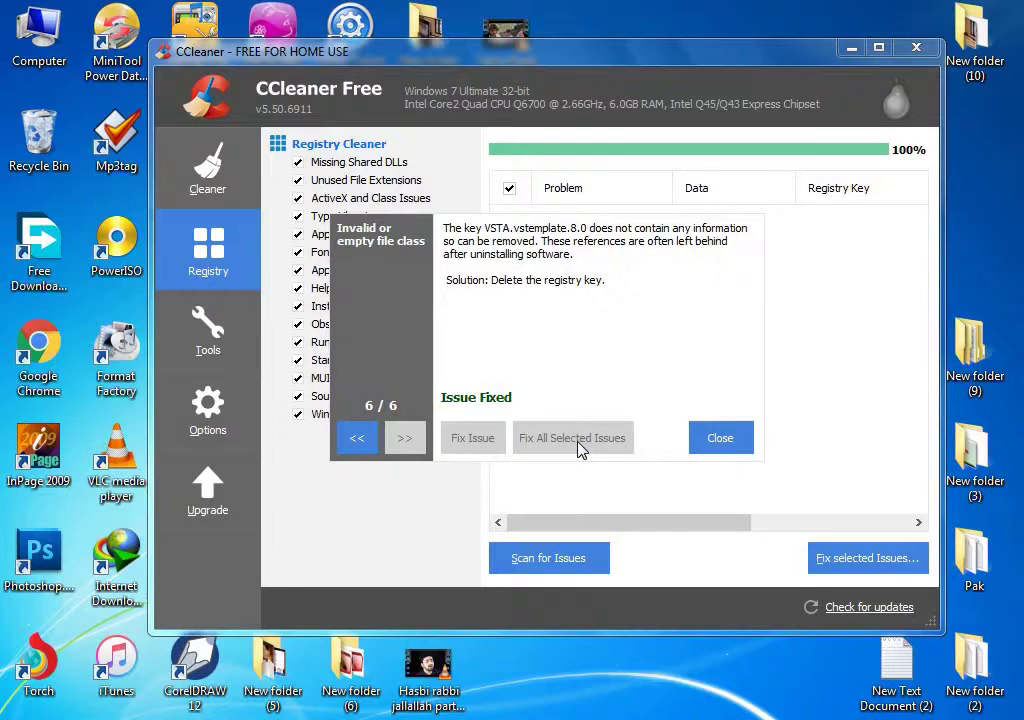
pyautogui.click(704, 446)
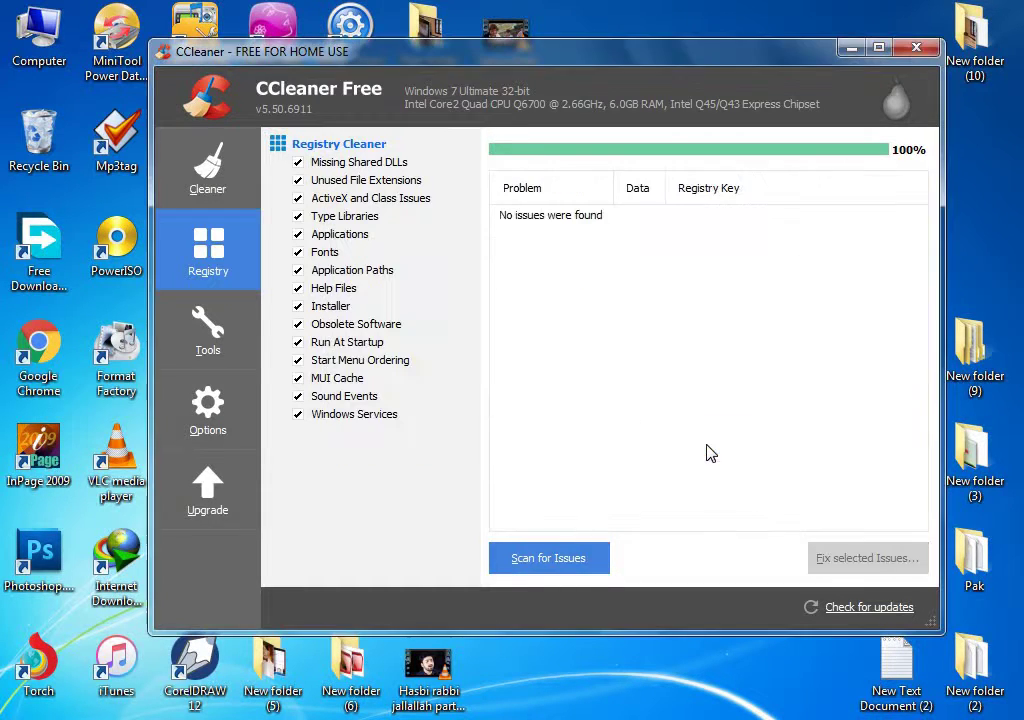
pyautogui.click(554, 568)
# Step: Return to the Cleaner and examine its Windows items from Internet Explorer through the Advanced section
pyautogui.click(180, 177)
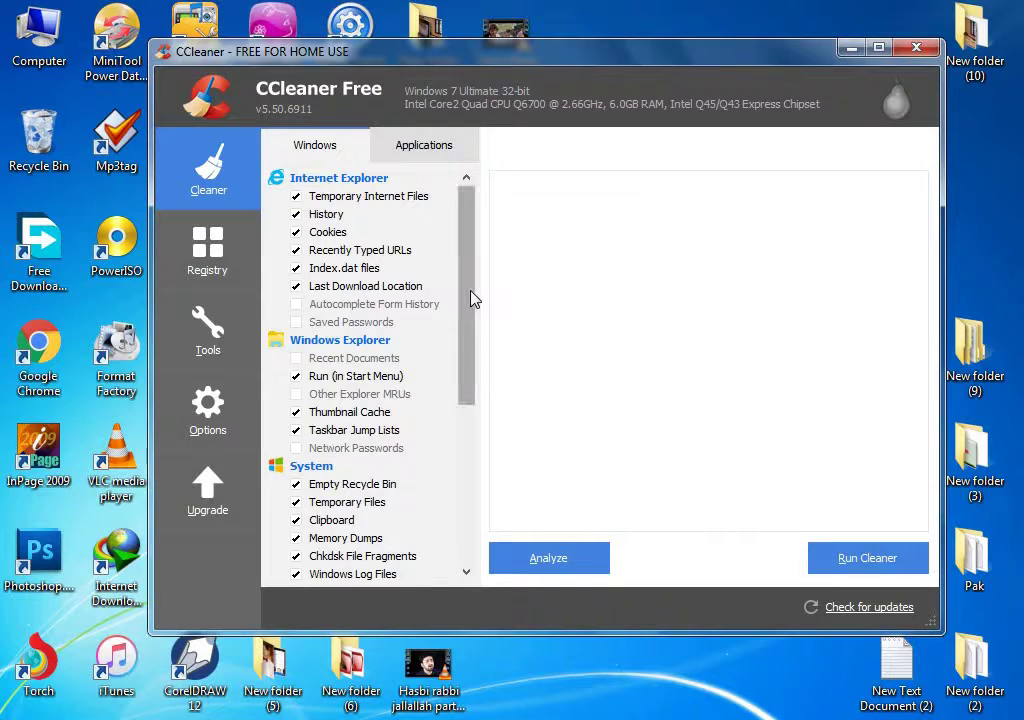
pyautogui.scroll(-1, 461, 315)
pyautogui.scroll(1, 465, 310)
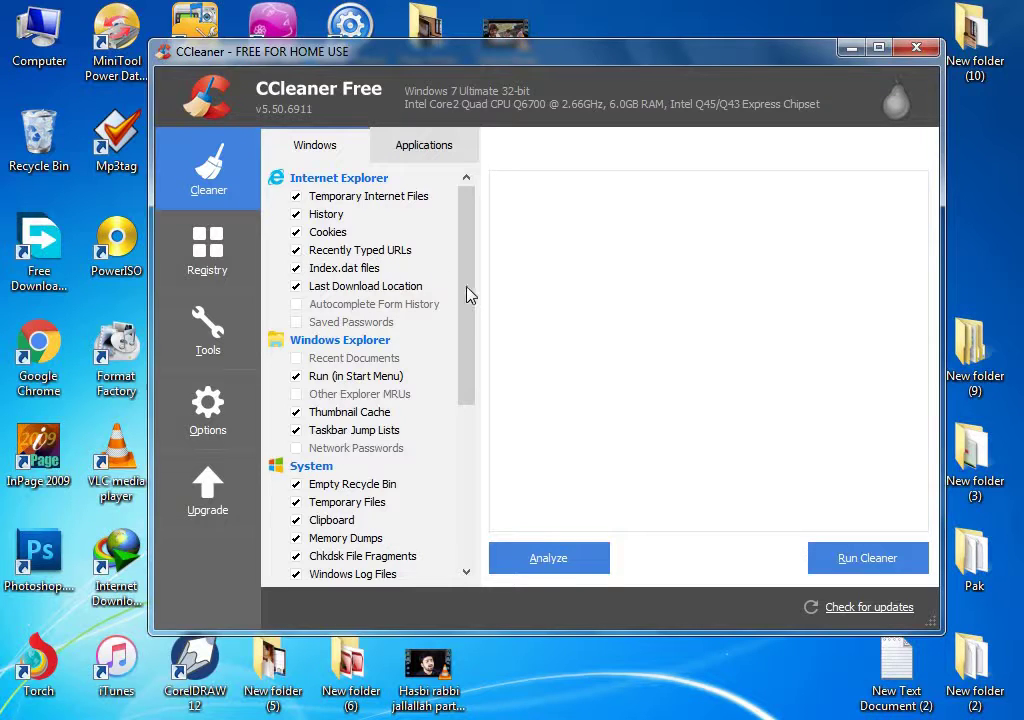
pyautogui.moveTo(469, 293); pyautogui.dragTo(476, 372)
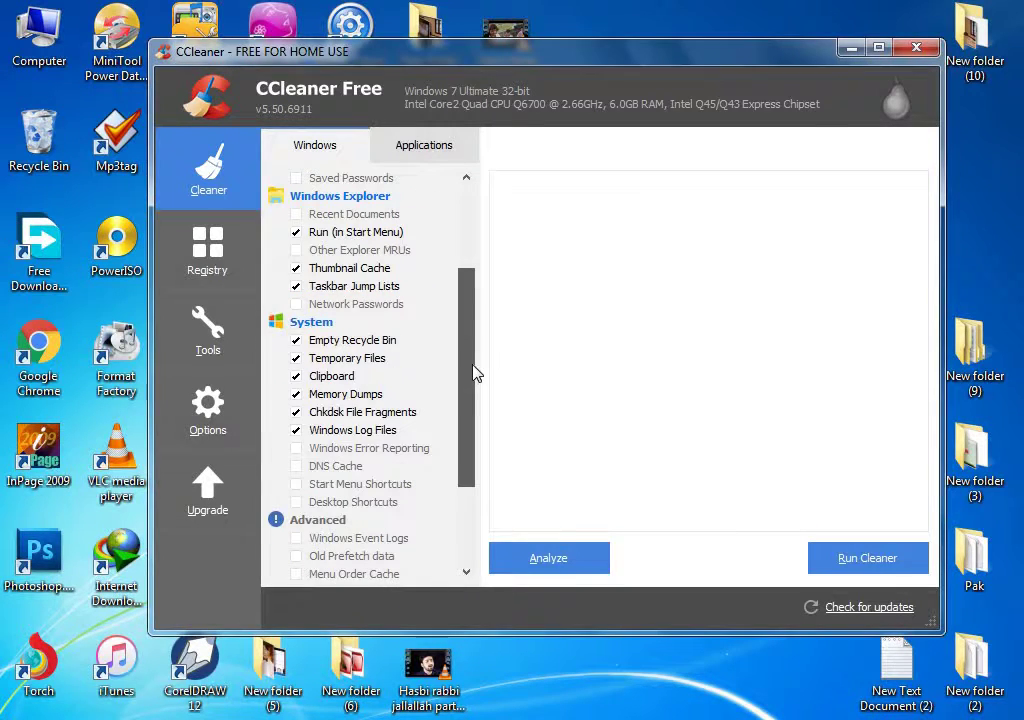
pyautogui.scroll(-1, 478, 384)
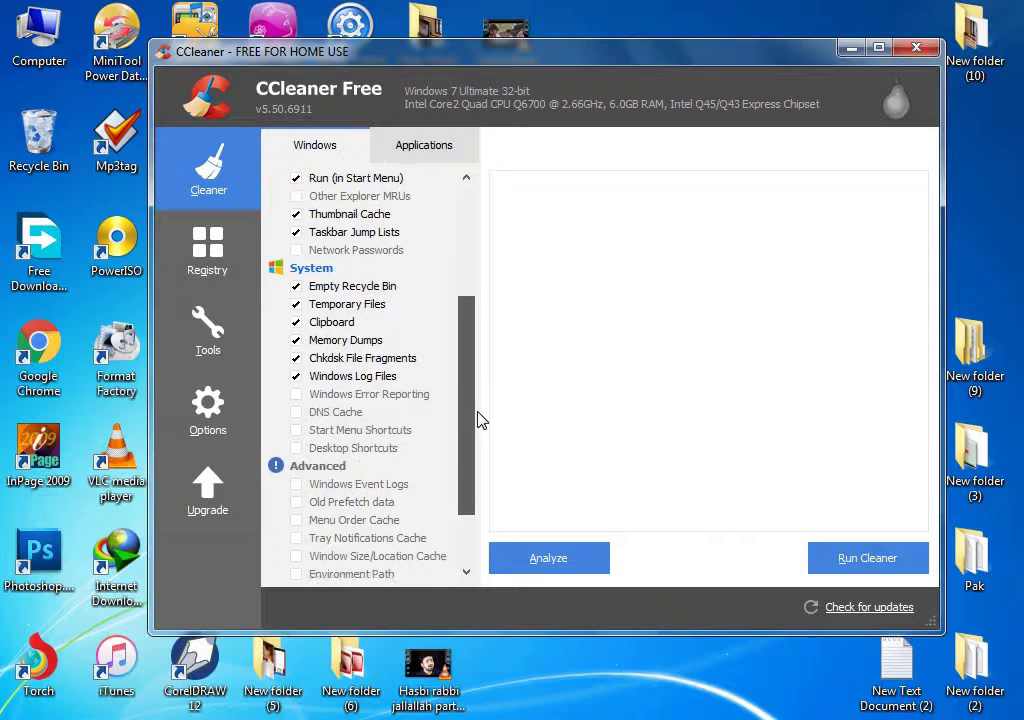
pyautogui.scroll(-2, 478, 420)
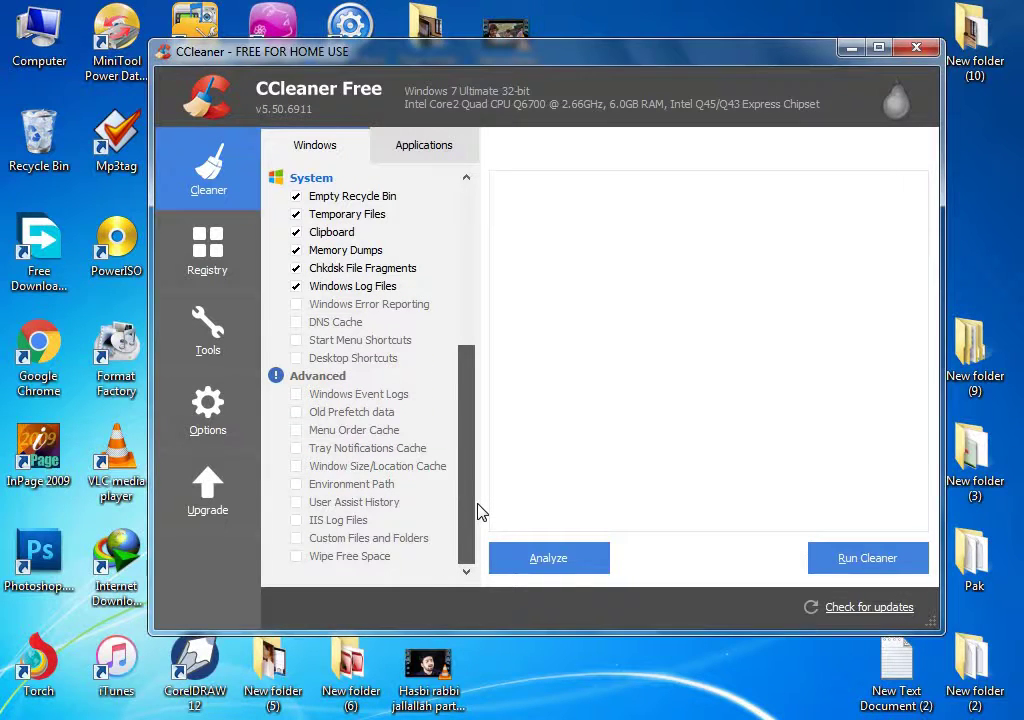
pyautogui.scroll(5, 496, 235)
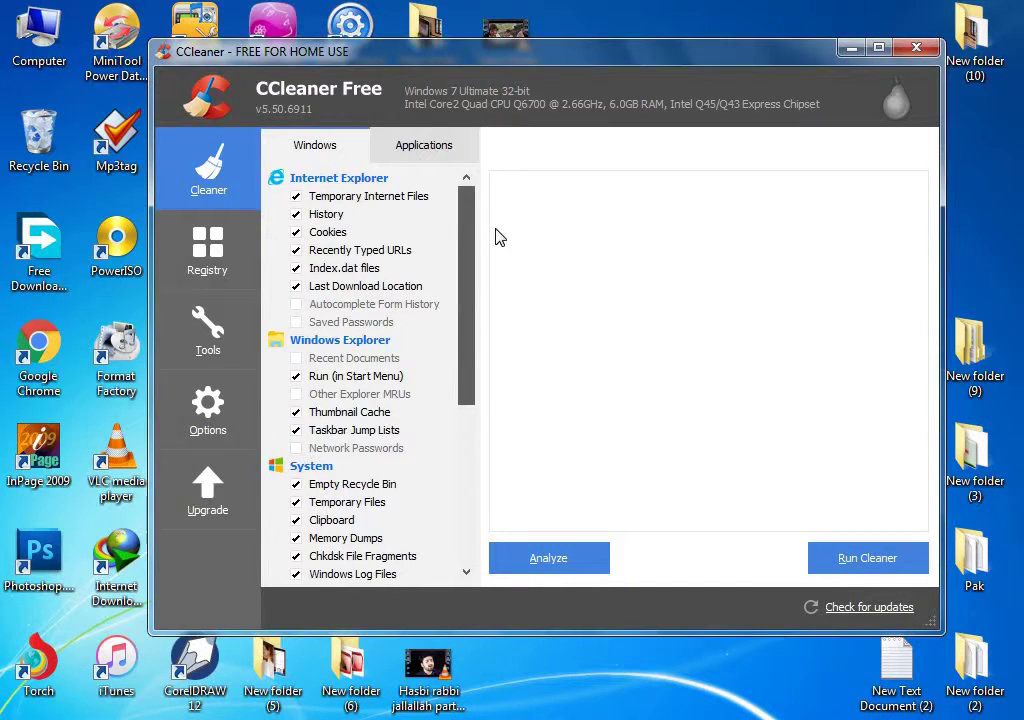
# Step: Analyze the selected Cleaner items, allowing Google Chrome to be closed, and run the cleaner to delete the files found
pyautogui.click(546, 568)
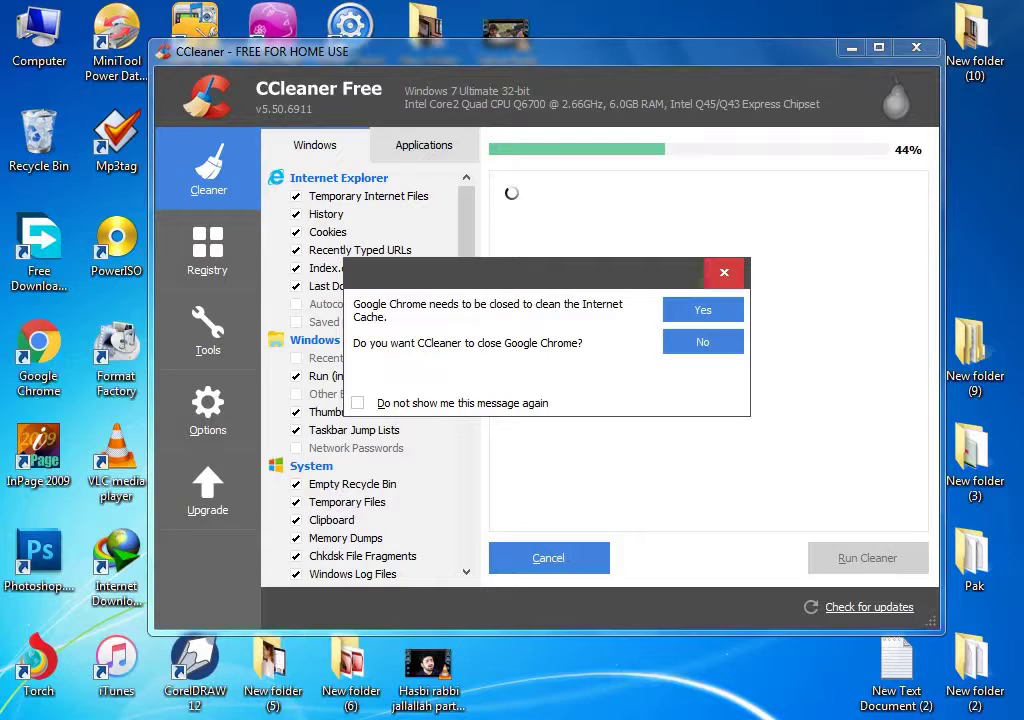
pyautogui.rightClick(170, 712)
pyautogui.click(716, 312)
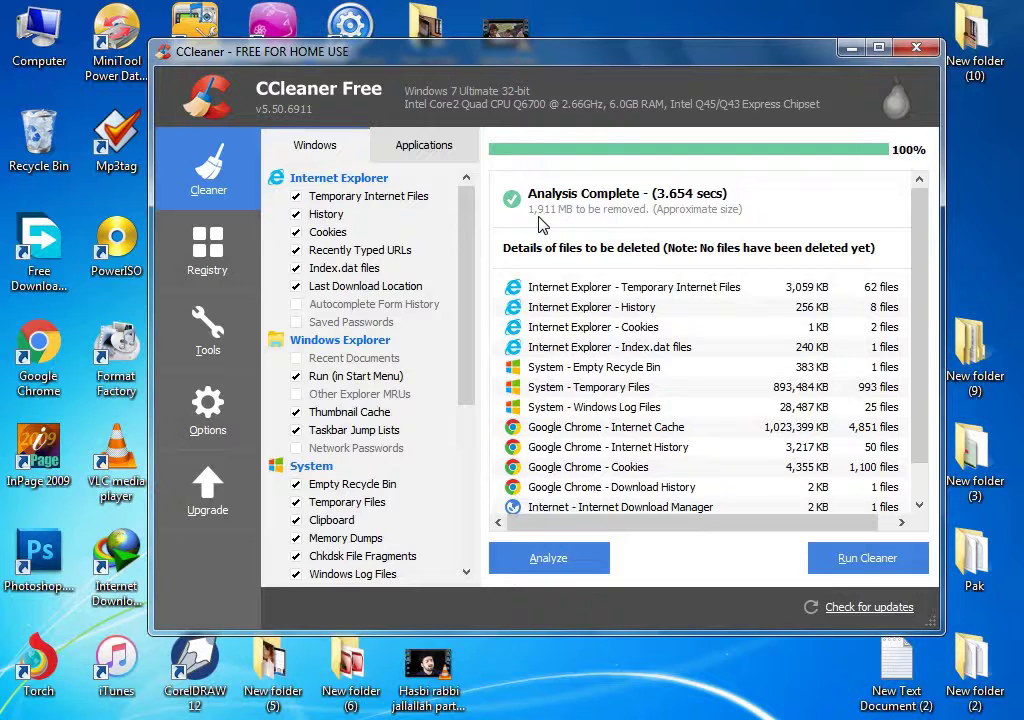
pyautogui.click(880, 568)
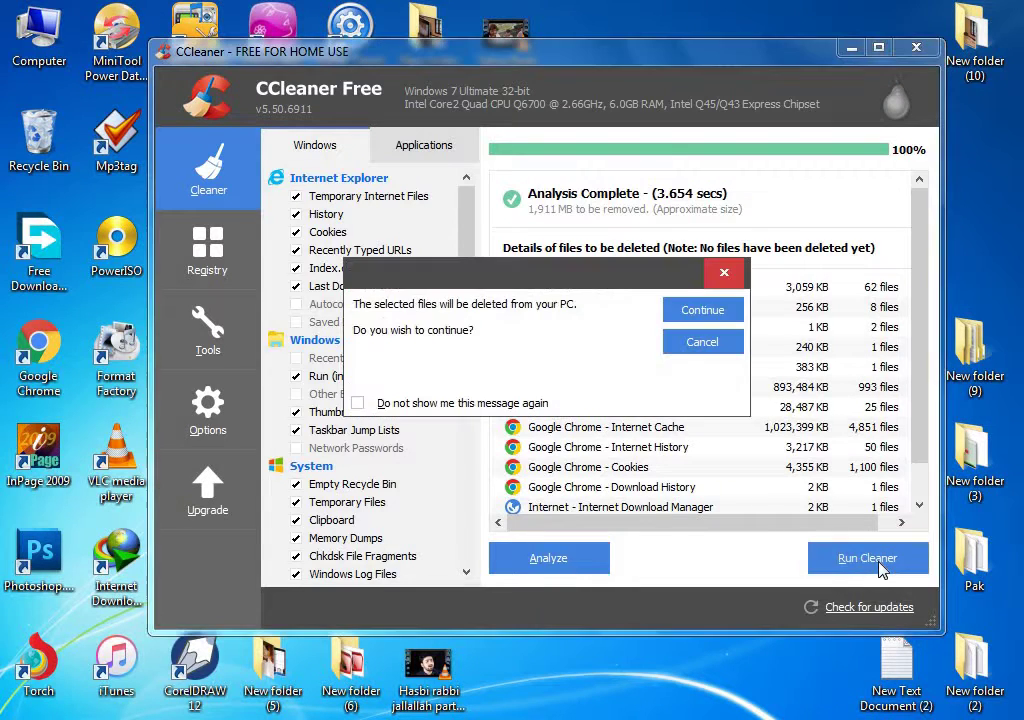
pyautogui.click(714, 315)
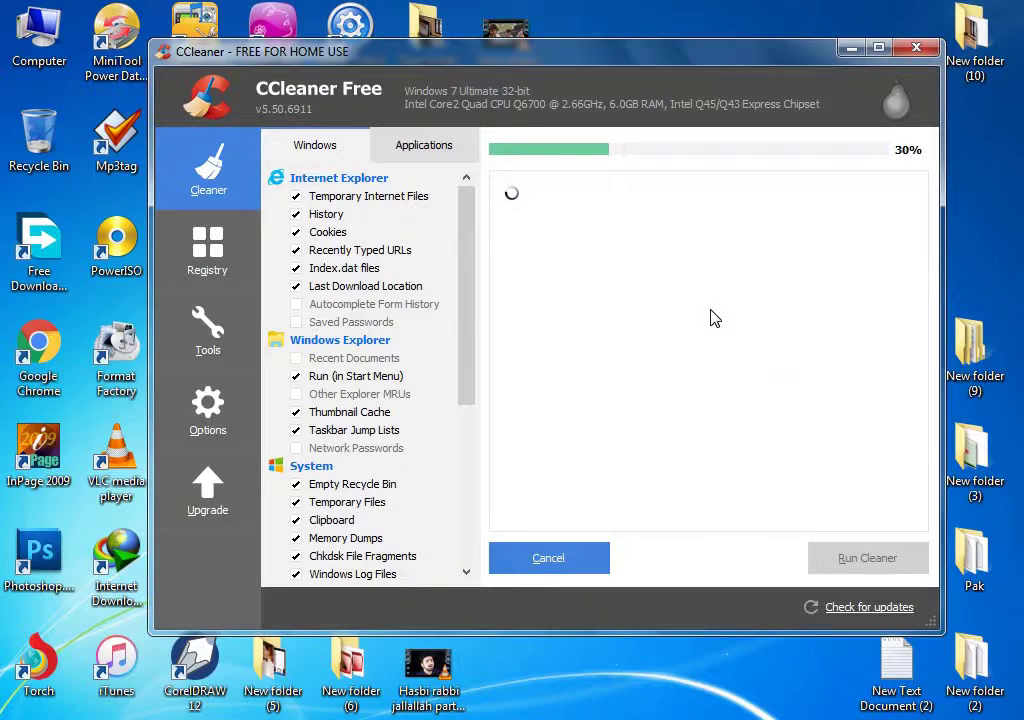